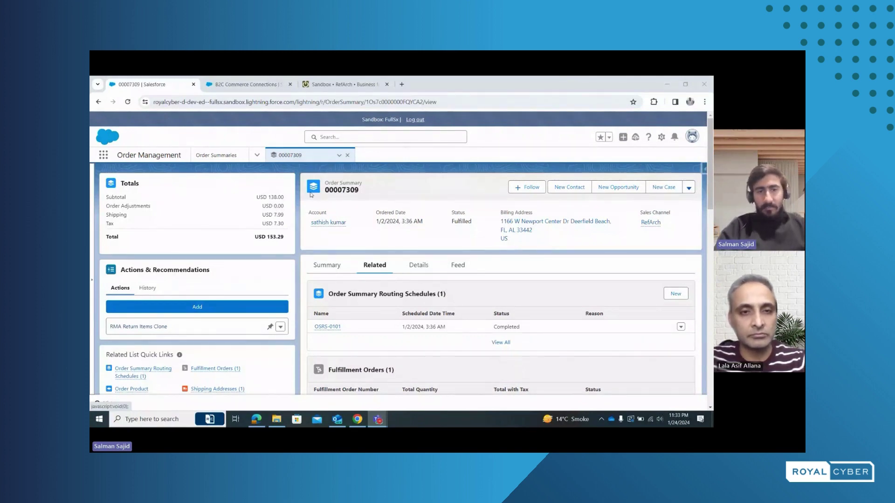
Show the order summary's details and open the linked original order.
{"action": "left_click", "coordinate": [325, 192]}
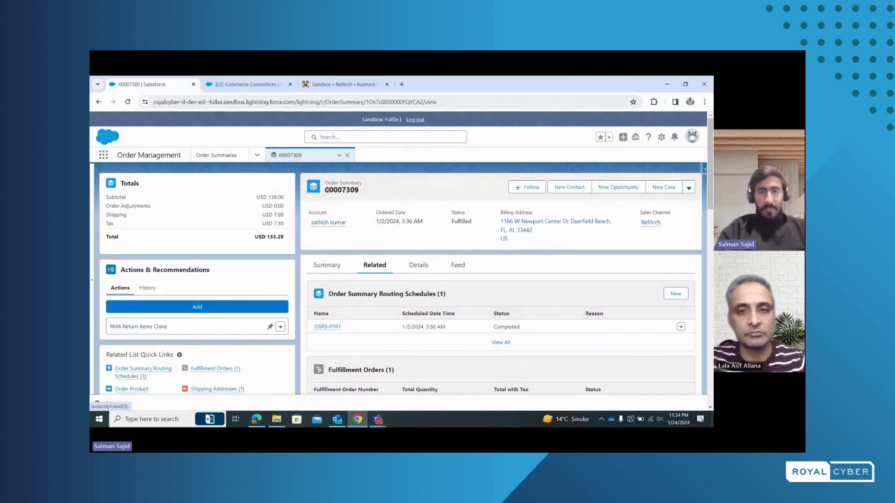
{"action": "left_click", "coordinate": [412, 265]}
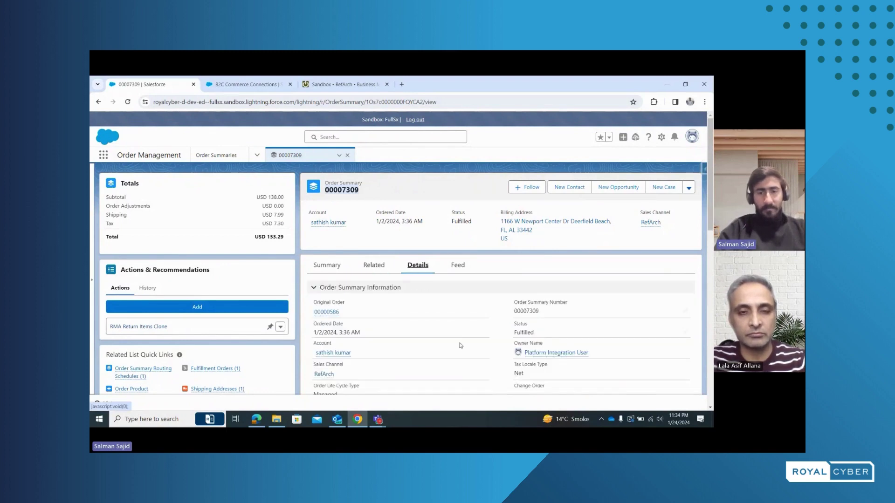
{"action": "scroll", "coordinate": [405, 327], "scroll_direction": "down", "scroll_amount": 3}
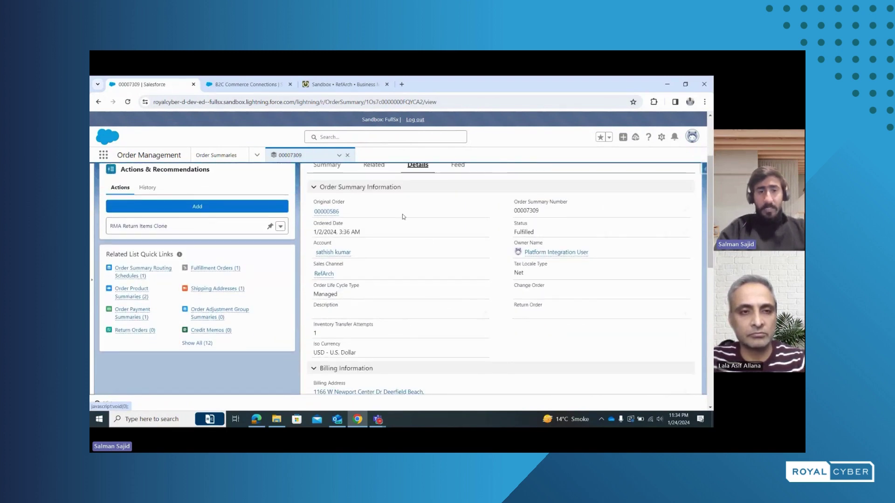
{"action": "left_click", "coordinate": [323, 214]}
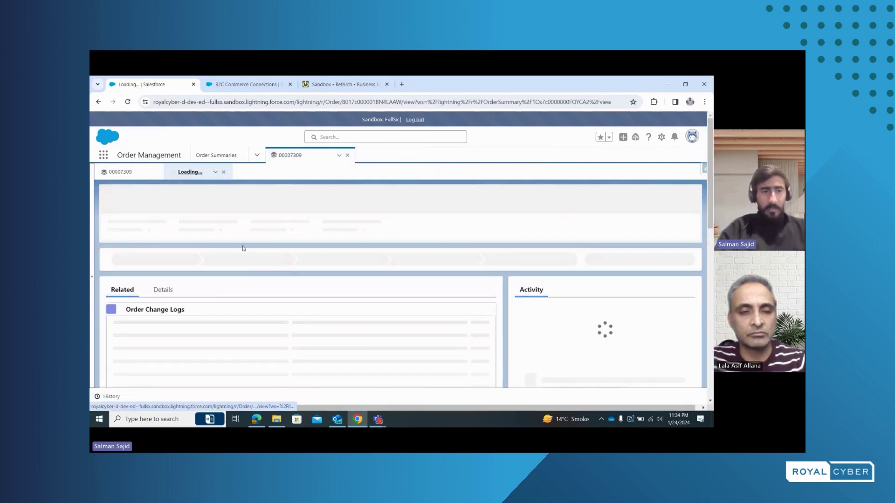
Examine the original order's details, including its owner, order number, amount, status and billing address.
{"action": "left_click", "coordinate": [163, 288]}
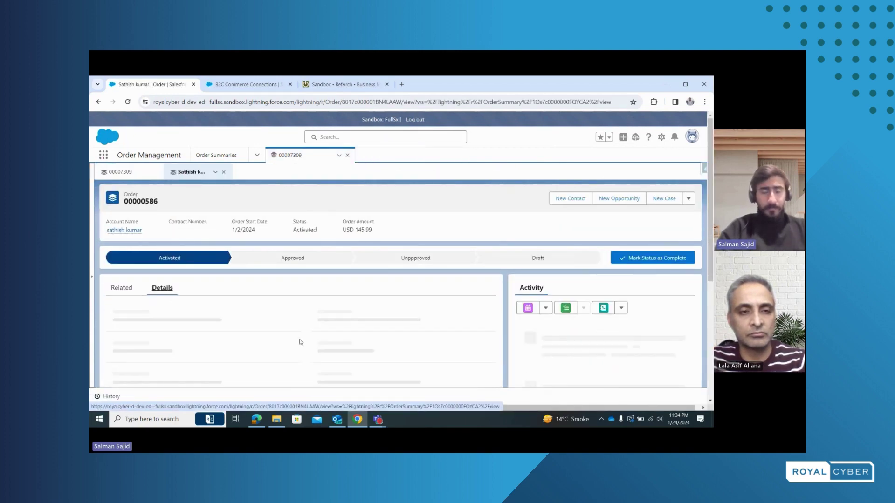
{"action": "scroll", "coordinate": [263, 306], "scroll_direction": "down", "scroll_amount": 3}
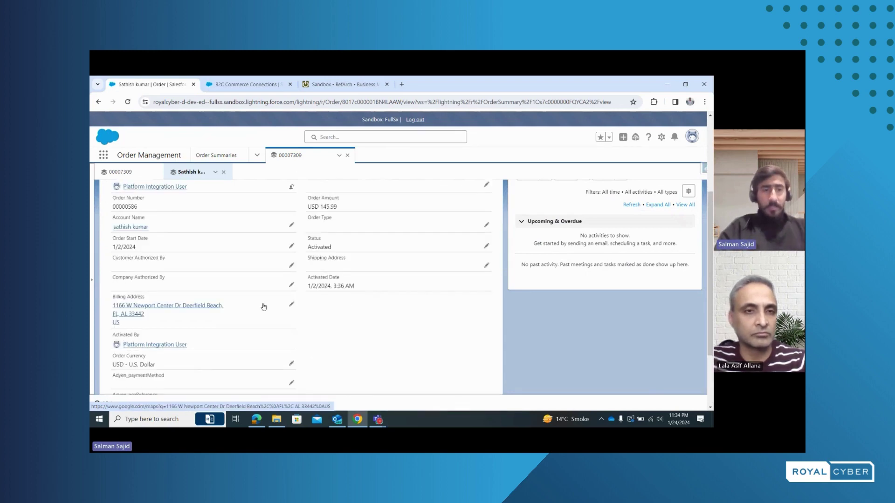
{"action": "scroll", "coordinate": [264, 306], "scroll_direction": "up", "scroll_amount": 3}
{"action": "left_click_drag", "start_coordinate": [137, 276], "coordinate": [111, 279]}
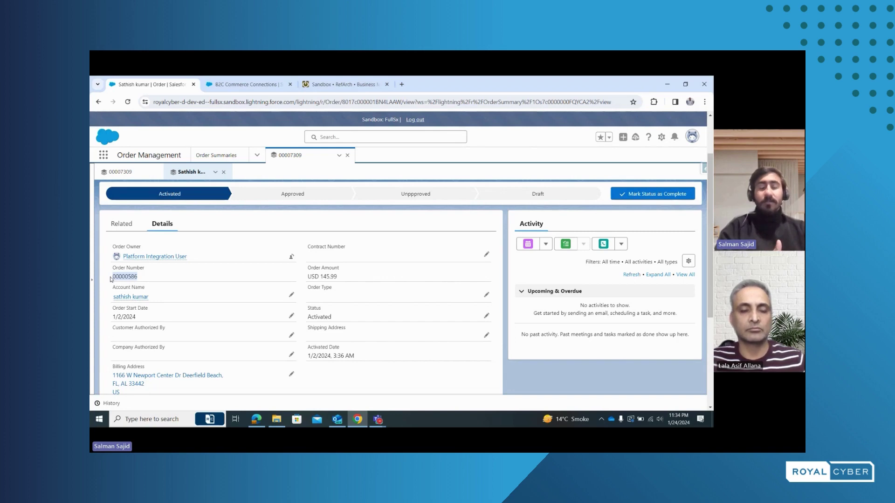
{"action": "scroll", "coordinate": [168, 319], "scroll_direction": "down", "scroll_amount": 1}
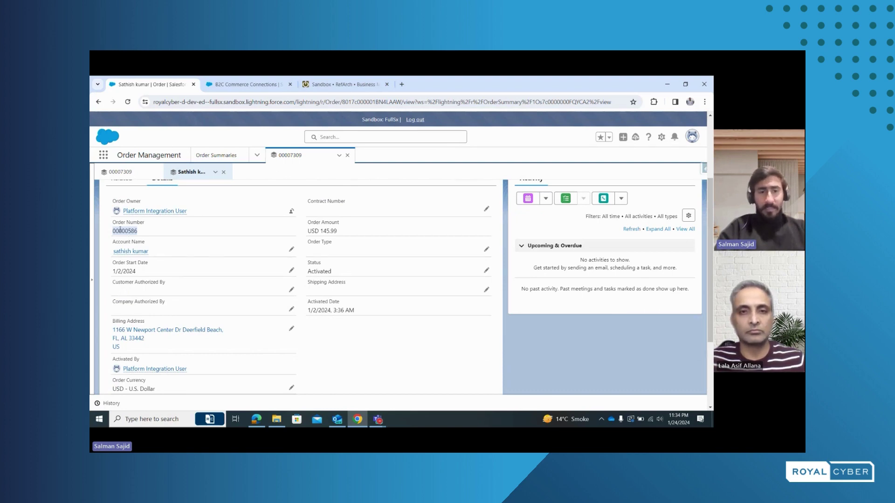
{"action": "scroll", "coordinate": [311, 290], "scroll_direction": "down", "scroll_amount": 3}
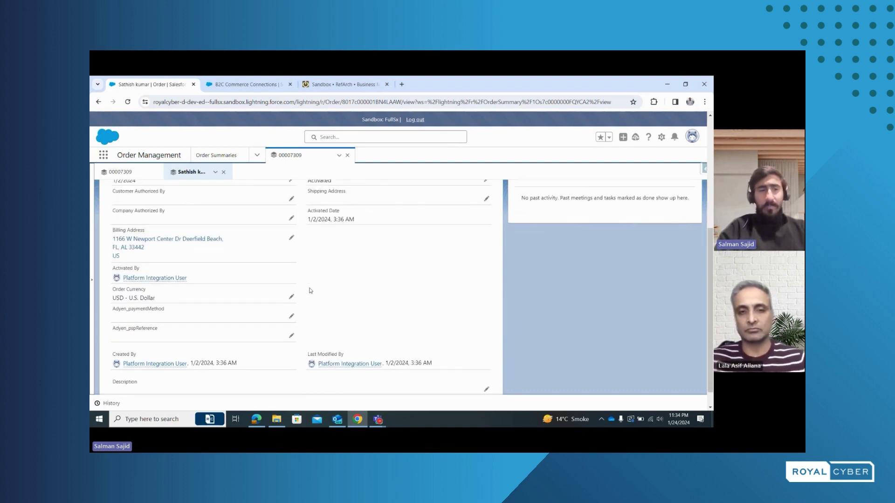
{"action": "scroll", "coordinate": [190, 343], "scroll_direction": "up", "scroll_amount": 3}
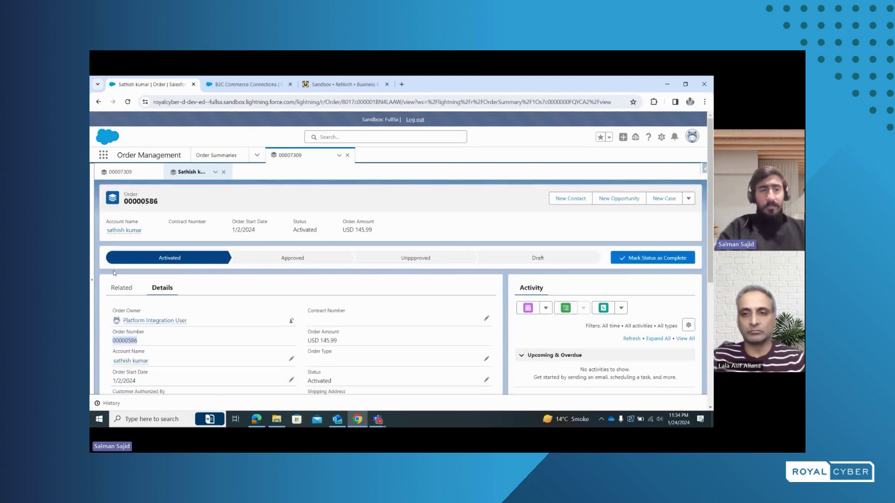
Examine the original order's related records, from delivery groups and order products to the order history.
{"action": "left_click", "coordinate": [123, 288]}
{"action": "scroll", "coordinate": [251, 329], "scroll_direction": "down", "scroll_amount": 1}
{"action": "scroll", "coordinate": [251, 329], "scroll_direction": "down", "scroll_amount": 2}
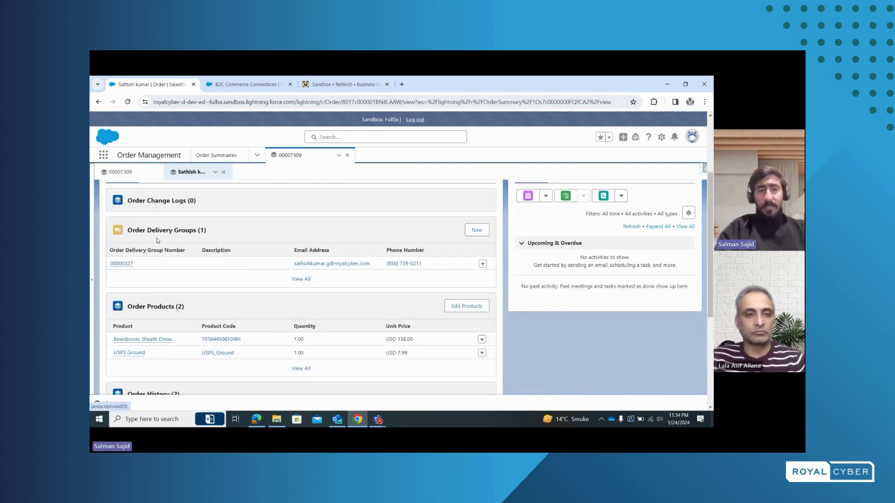
{"action": "scroll", "coordinate": [180, 312], "scroll_direction": "down", "scroll_amount": 2}
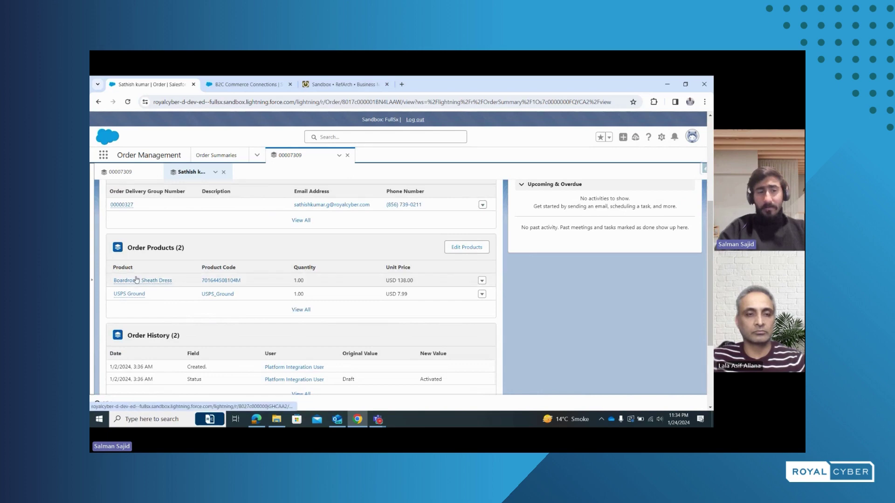
{"action": "scroll", "coordinate": [158, 313], "scroll_direction": "down", "scroll_amount": 2}
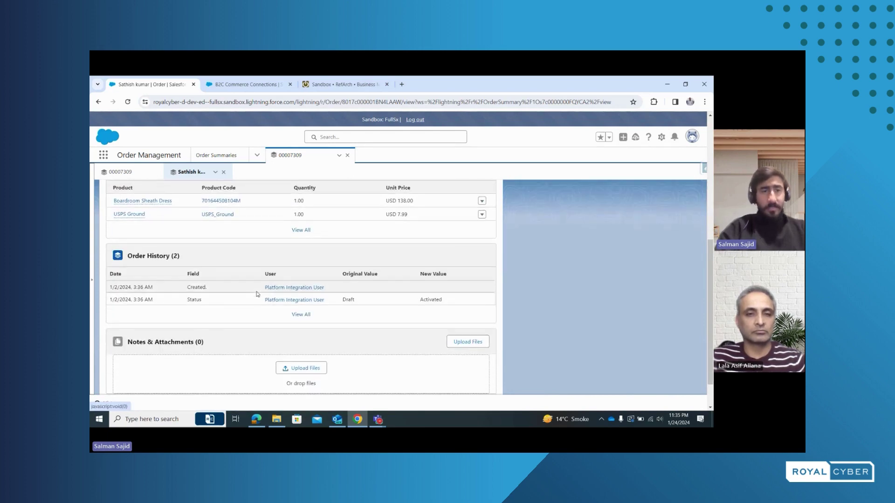
{"action": "scroll", "coordinate": [97, 218], "scroll_direction": "up", "scroll_amount": 5}
Return to the order summary and examine its life cycle type, billing information and totals with tax.
{"action": "left_click", "coordinate": [120, 179]}
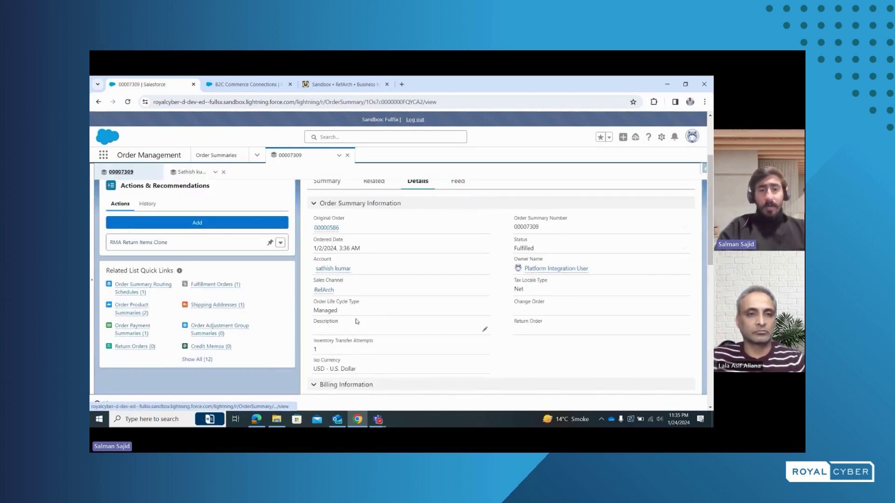
{"action": "scroll", "coordinate": [356, 319], "scroll_direction": "down", "scroll_amount": 2}
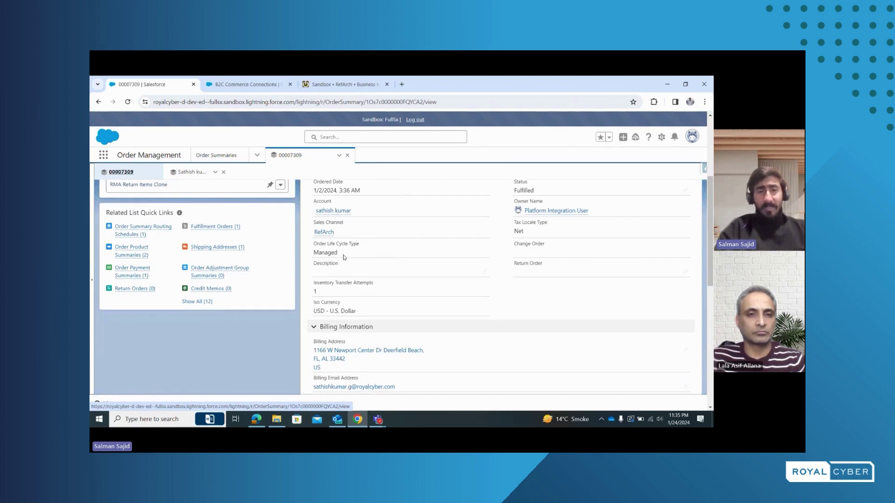
{"action": "scroll", "coordinate": [344, 257], "scroll_direction": "down", "scroll_amount": 1}
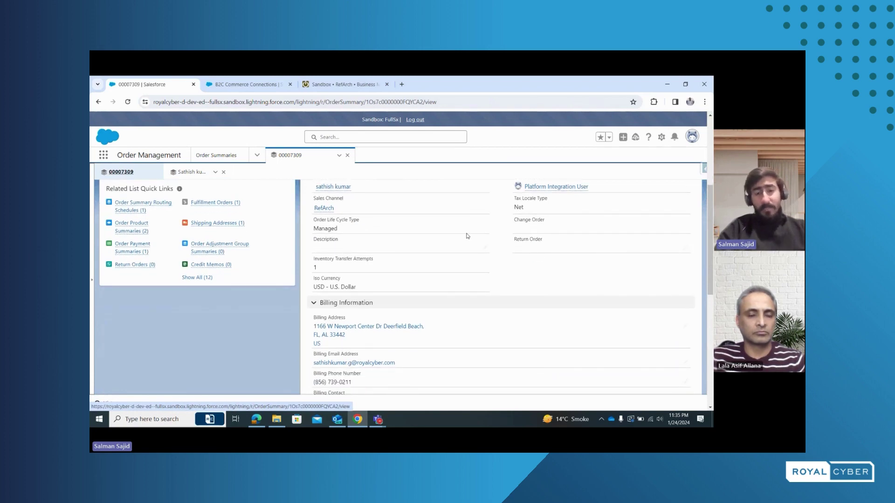
{"action": "scroll", "coordinate": [468, 236], "scroll_direction": "down", "scroll_amount": 3}
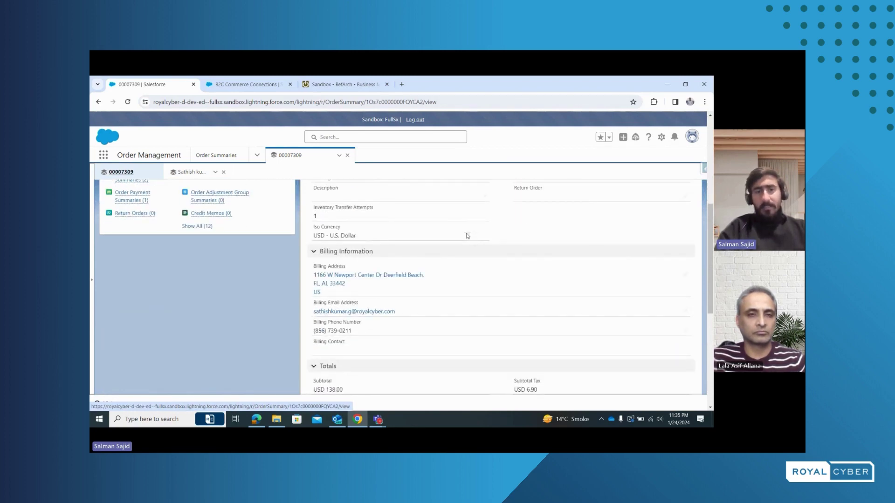
{"action": "scroll", "coordinate": [360, 267], "scroll_direction": "down", "scroll_amount": 2}
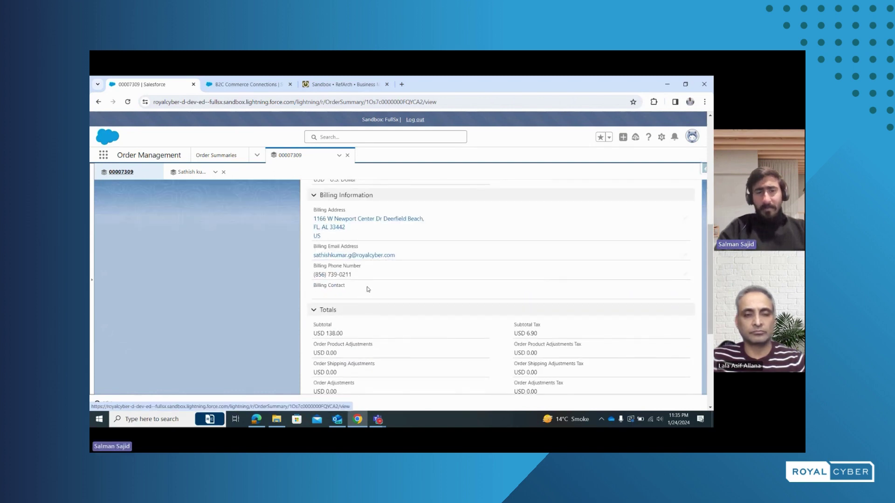
{"action": "scroll", "coordinate": [368, 288], "scroll_direction": "down", "scroll_amount": 8}
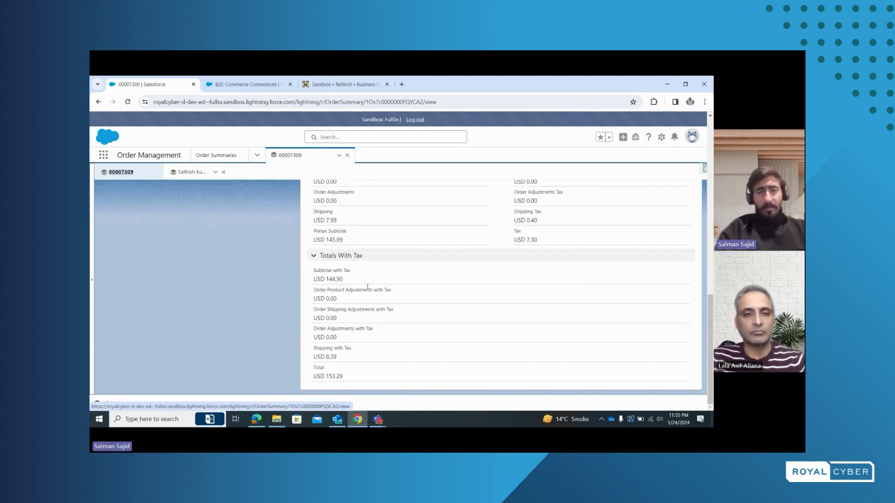
{"action": "scroll", "coordinate": [367, 287], "scroll_direction": "up", "scroll_amount": 15}
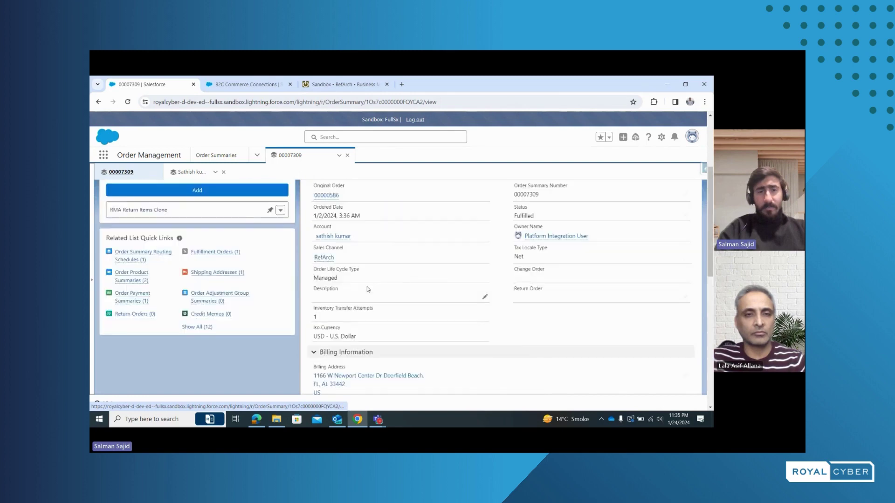
Open the fulfillment order from the order summary's related records.
{"action": "left_click", "coordinate": [374, 281]}
{"action": "scroll", "coordinate": [372, 326], "scroll_direction": "down", "scroll_amount": 5}
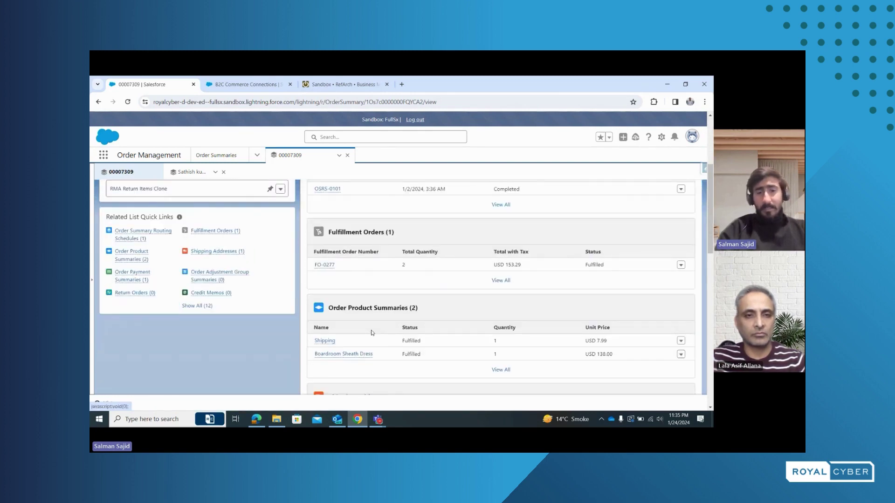
{"action": "left_click", "coordinate": [328, 266]}
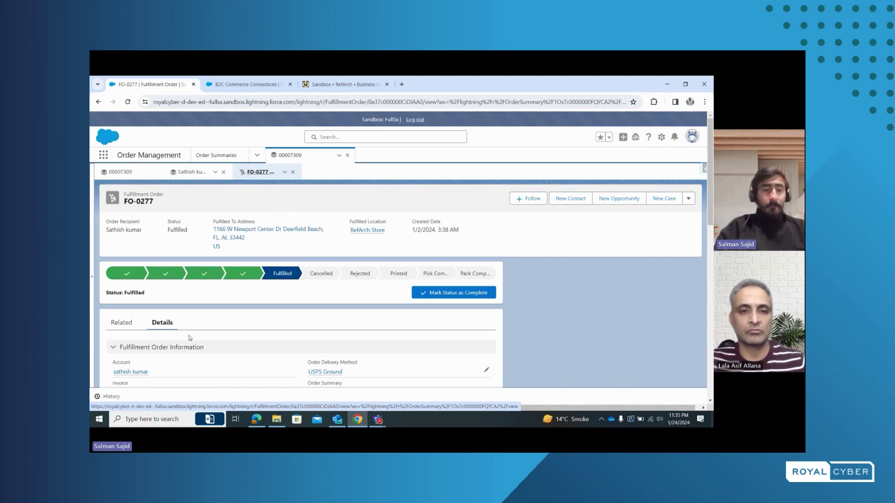
Examine the fulfillment order's details, including its type, delivery method, shipping information, fulfilled location and totals.
{"action": "scroll", "coordinate": [208, 330], "scroll_direction": "down", "scroll_amount": 4}
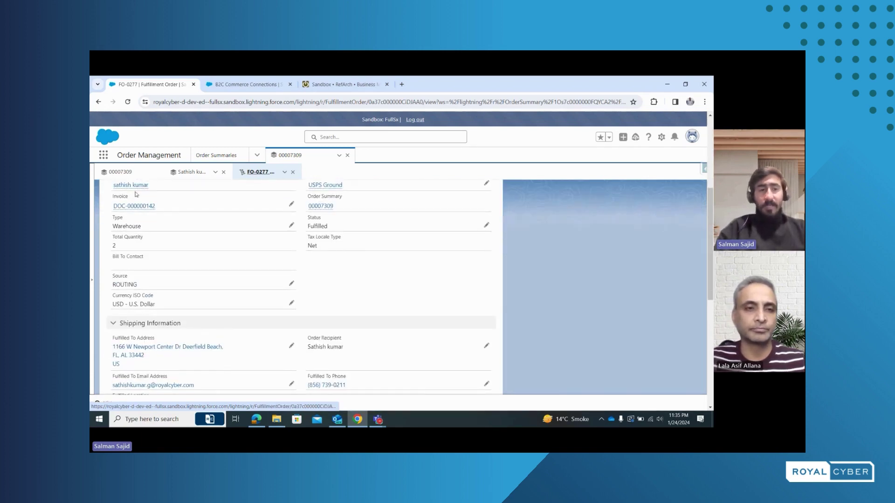
{"action": "scroll", "coordinate": [147, 192], "scroll_direction": "up", "scroll_amount": 1}
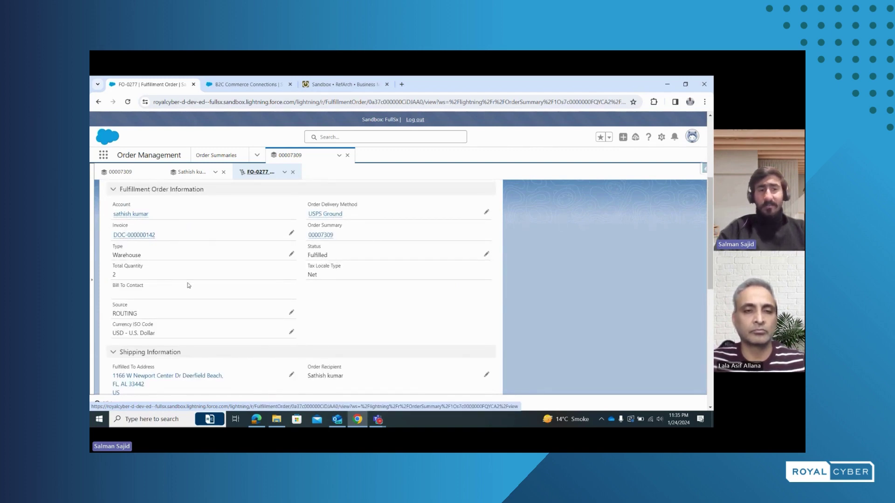
{"action": "scroll", "coordinate": [186, 283], "scroll_direction": "down", "scroll_amount": 1}
{"action": "scroll", "coordinate": [189, 279], "scroll_direction": "down", "scroll_amount": 1}
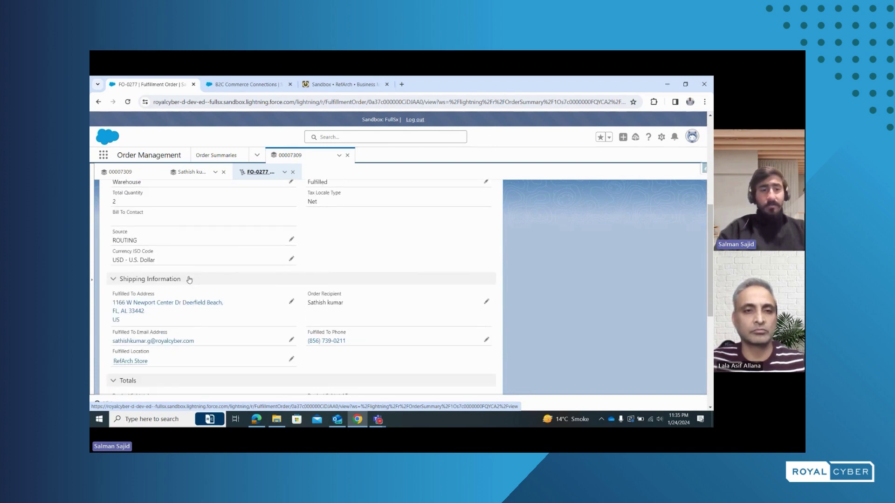
{"action": "scroll", "coordinate": [189, 279], "scroll_direction": "down", "scroll_amount": 1}
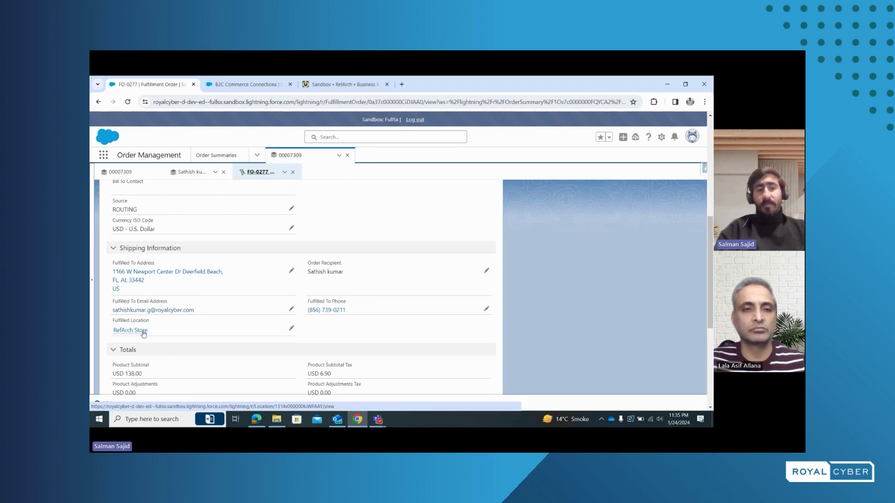
{"action": "scroll", "coordinate": [335, 349], "scroll_direction": "down", "scroll_amount": 4}
{"action": "scroll", "coordinate": [335, 349], "scroll_direction": "up", "scroll_amount": 10}
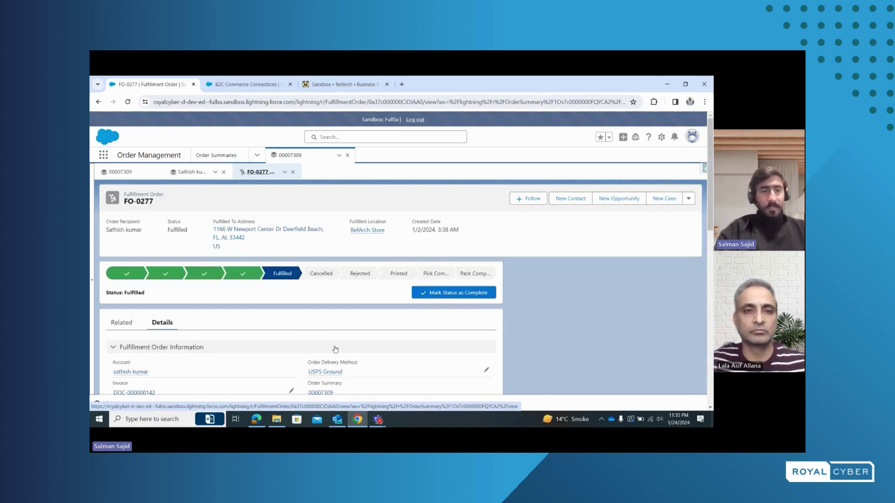
Review the fulfillment order's related products and open its shipment record.
{"action": "left_click", "coordinate": [122, 323]}
{"action": "scroll", "coordinate": [275, 325], "scroll_direction": "down", "scroll_amount": 2}
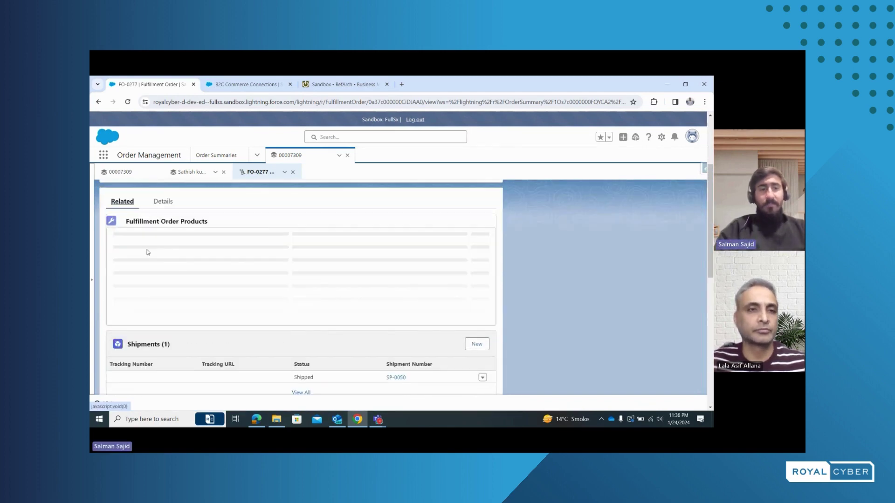
{"action": "scroll", "coordinate": [148, 237], "scroll_direction": "down", "scroll_amount": 1}
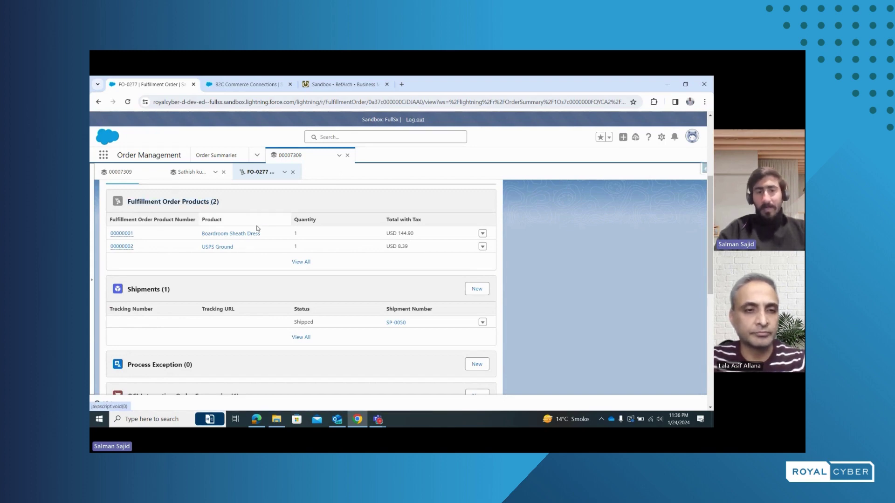
{"action": "scroll", "coordinate": [194, 322], "scroll_direction": "down", "scroll_amount": 1}
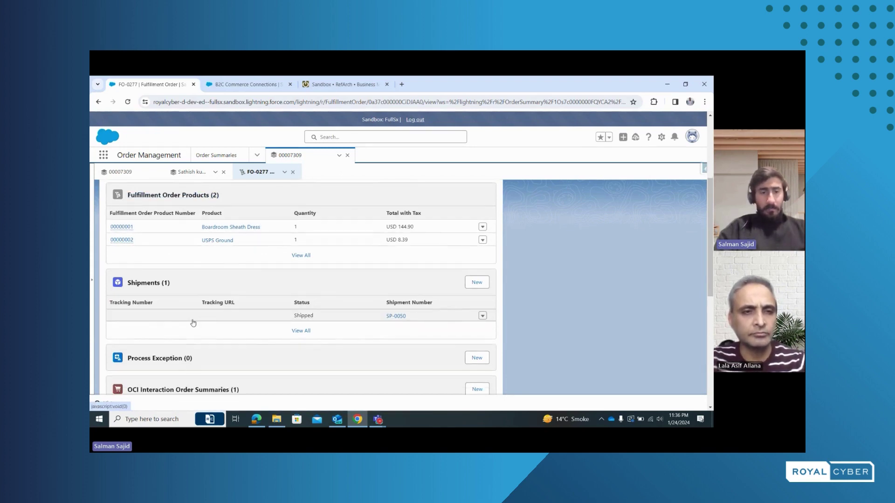
{"action": "left_click", "coordinate": [395, 292]}
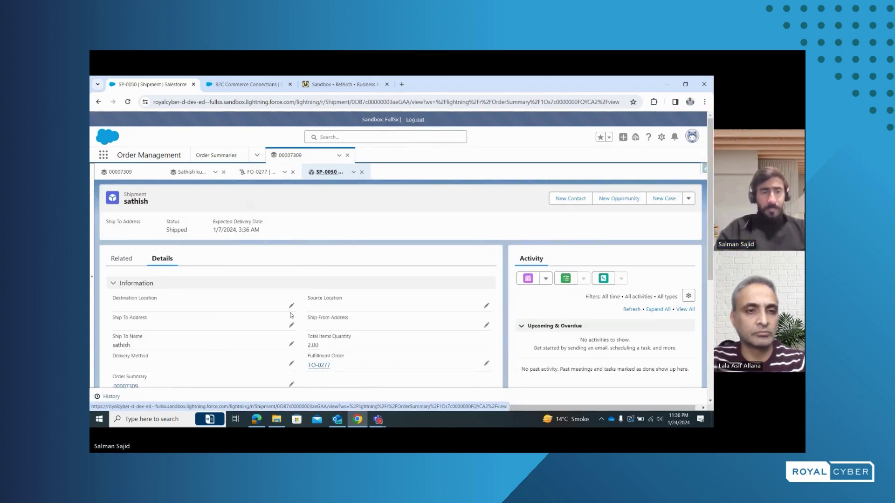
Examine the shipment's item quantity and tracking information, and return to the linked fulfillment order.
{"action": "scroll", "coordinate": [291, 315], "scroll_direction": "down", "scroll_amount": 2}
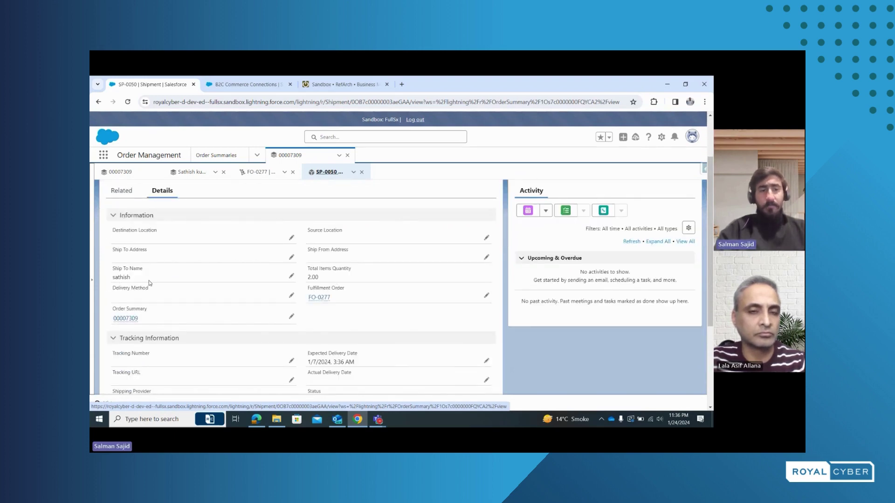
{"action": "scroll", "coordinate": [150, 283], "scroll_direction": "down", "scroll_amount": 1}
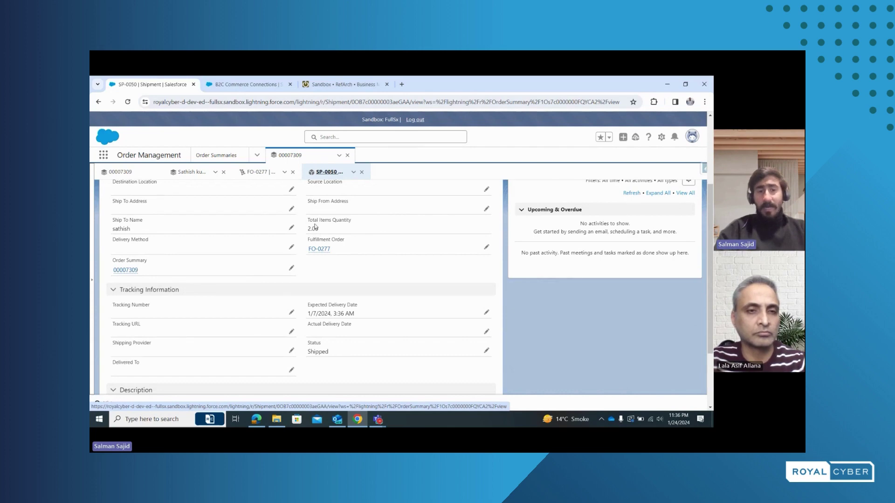
{"action": "scroll", "coordinate": [332, 261], "scroll_direction": "up", "scroll_amount": 1}
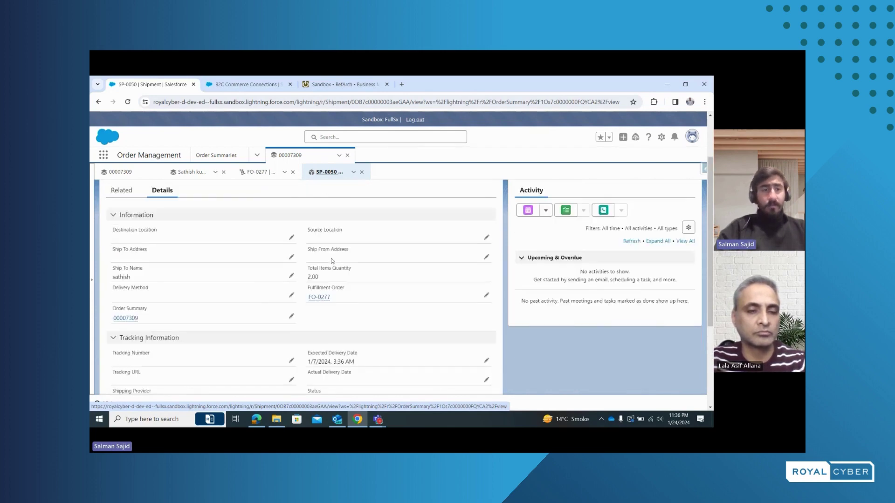
{"action": "scroll", "coordinate": [333, 260], "scroll_direction": "up", "scroll_amount": 1}
{"action": "left_click", "coordinate": [319, 347]}
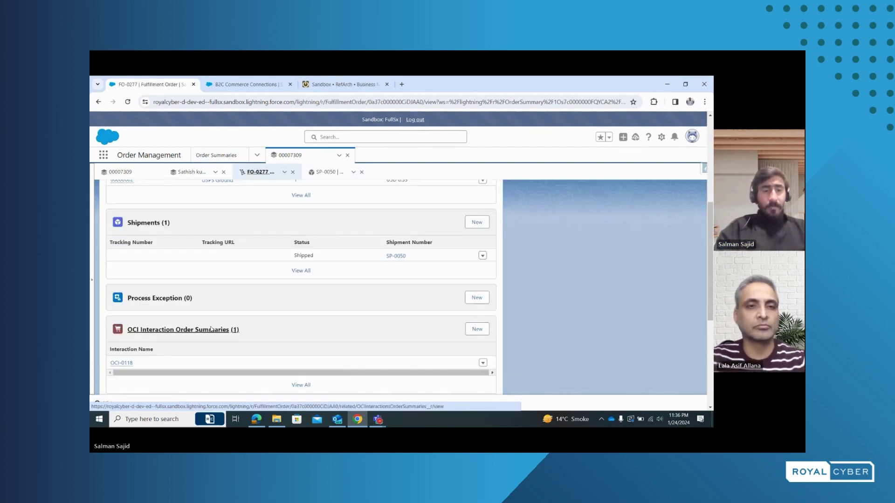
Review the fulfillment order's related OCI interaction records for order summaries, order item summaries and fulfill orders.
{"action": "scroll", "coordinate": [211, 328], "scroll_direction": "down", "scroll_amount": 3}
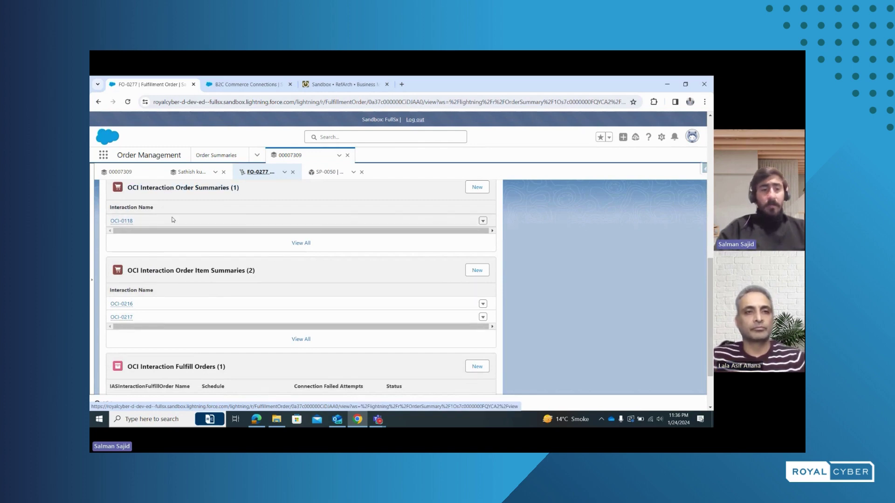
{"action": "scroll", "coordinate": [173, 220], "scroll_direction": "down", "scroll_amount": 2}
{"action": "scroll", "coordinate": [173, 220], "scroll_direction": "up", "scroll_amount": 5}
Return to the order summary and open the Boardroom Sheath Dress record from its order product summaries.
{"action": "left_click", "coordinate": [121, 172]}
{"action": "scroll", "coordinate": [376, 264], "scroll_direction": "down", "scroll_amount": 2}
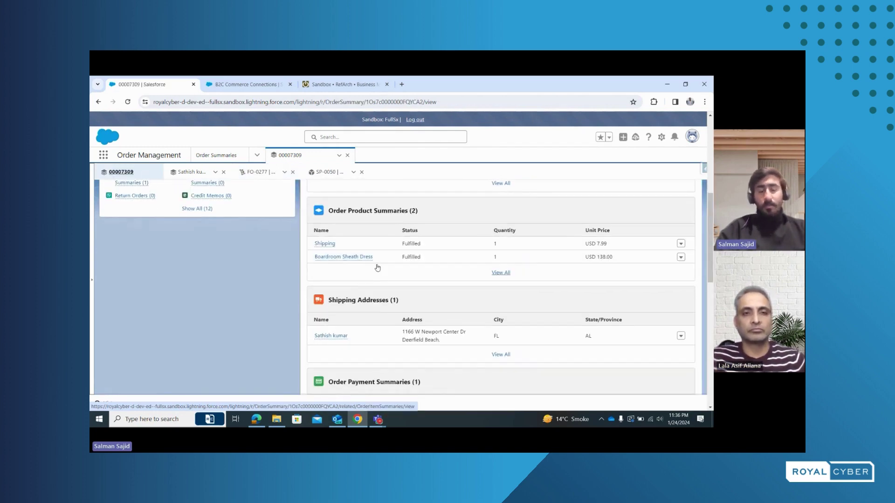
{"action": "mouse_move", "coordinate": [351, 258]}
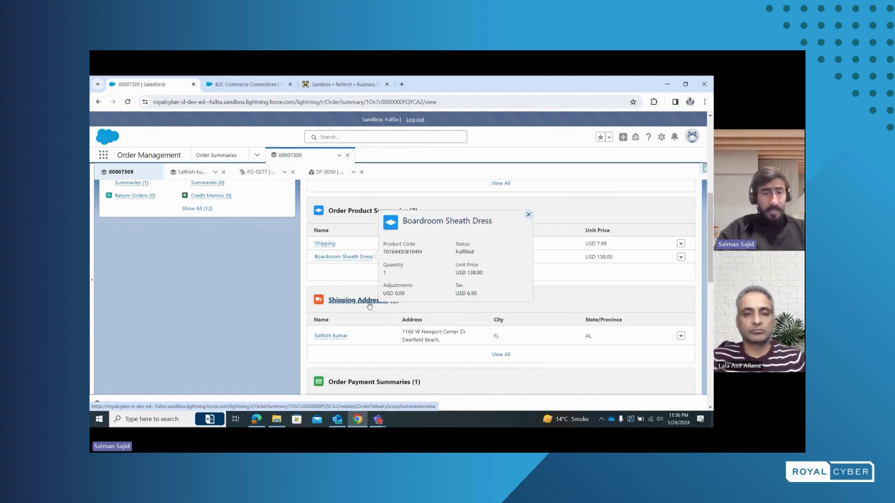
{"action": "left_click", "coordinate": [350, 257]}
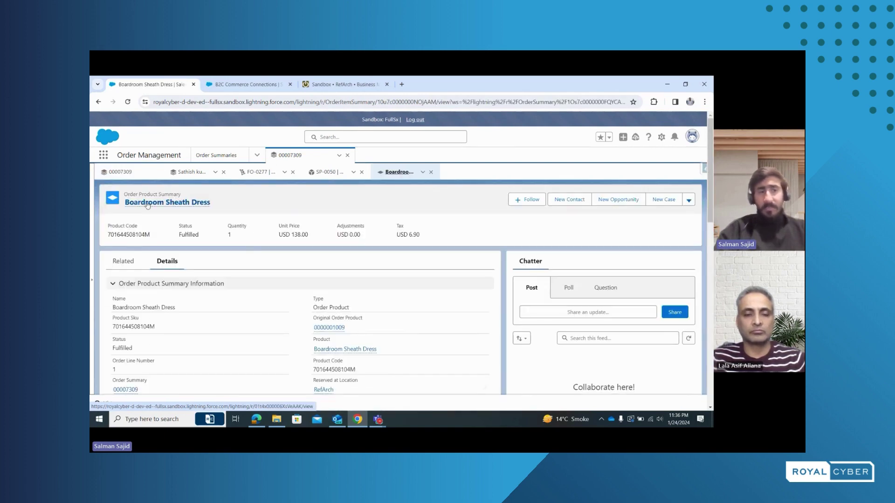
Examine the Boardroom Sheath Dress product summary's general information, totals, totals with tax and quantities.
{"action": "scroll", "coordinate": [235, 262], "scroll_direction": "down", "scroll_amount": 2}
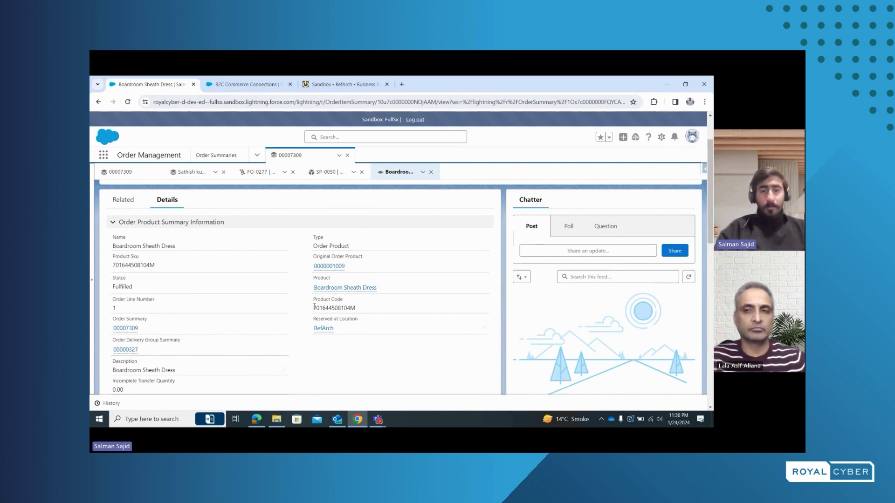
{"action": "scroll", "coordinate": [175, 333], "scroll_direction": "down", "scroll_amount": 2}
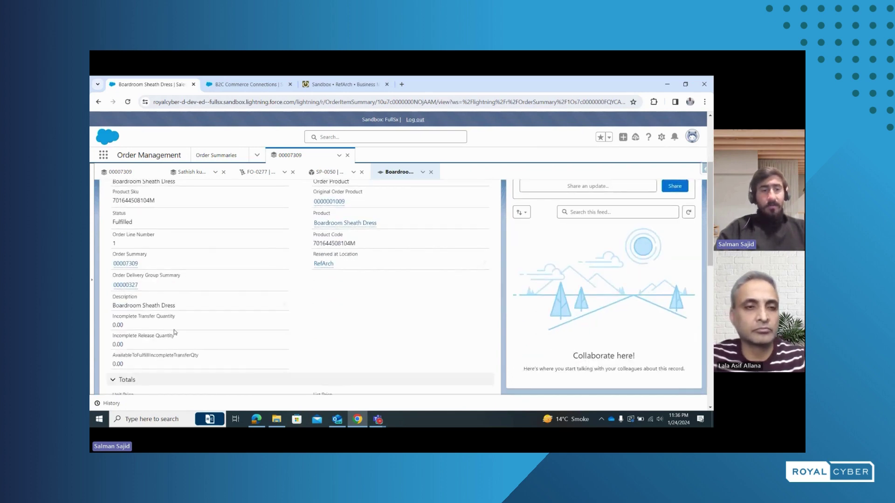
{"action": "scroll", "coordinate": [175, 332], "scroll_direction": "down", "scroll_amount": 2}
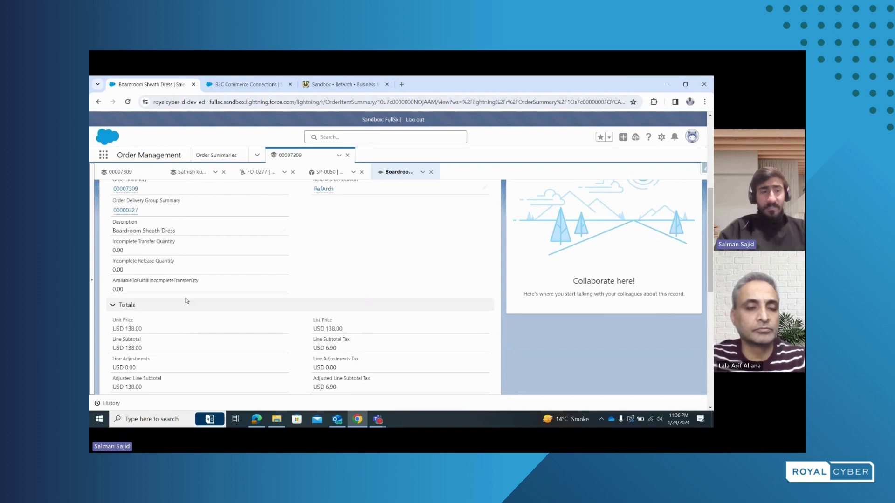
{"action": "scroll", "coordinate": [158, 339], "scroll_direction": "down", "scroll_amount": 1}
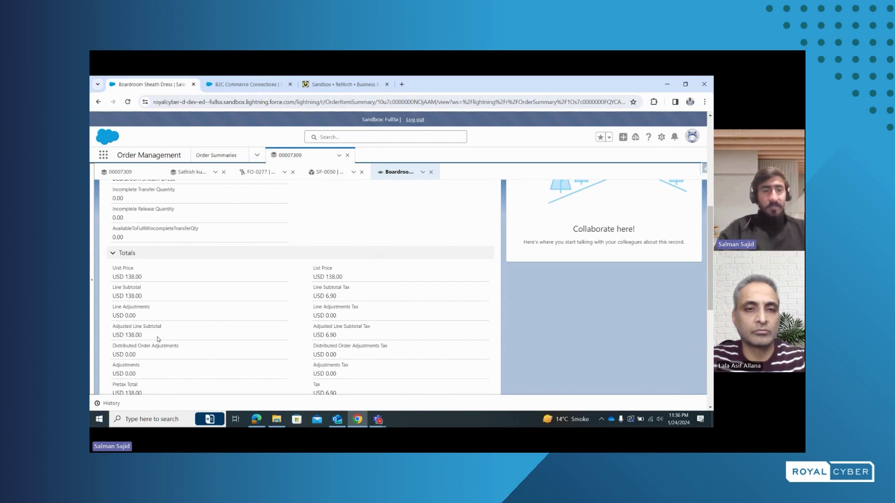
{"action": "scroll", "coordinate": [157, 339], "scroll_direction": "down", "scroll_amount": 1}
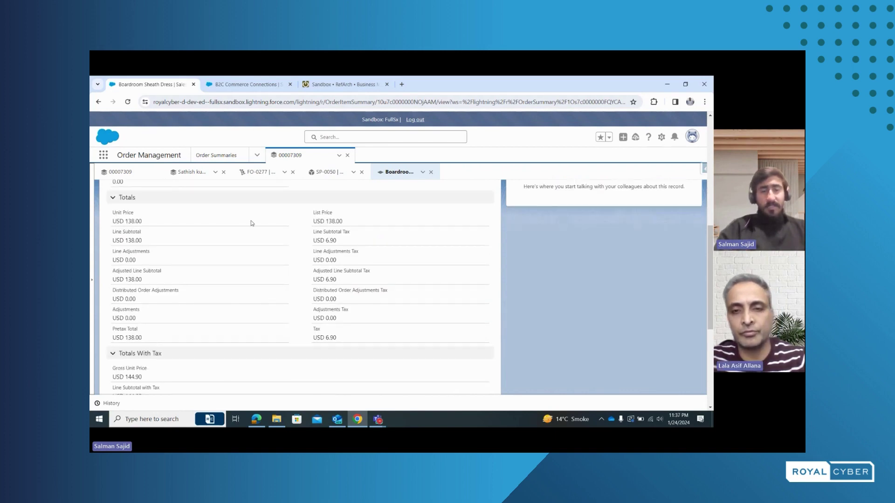
{"action": "scroll", "coordinate": [235, 359], "scroll_direction": "down", "scroll_amount": 4}
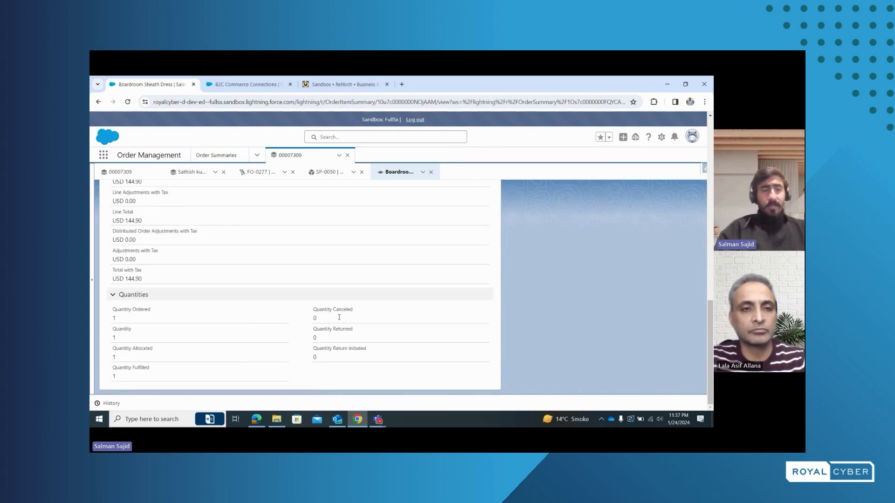
{"action": "scroll", "coordinate": [234, 277], "scroll_direction": "up", "scroll_amount": 4}
{"action": "scroll", "coordinate": [233, 277], "scroll_direction": "up", "scroll_amount": 5}
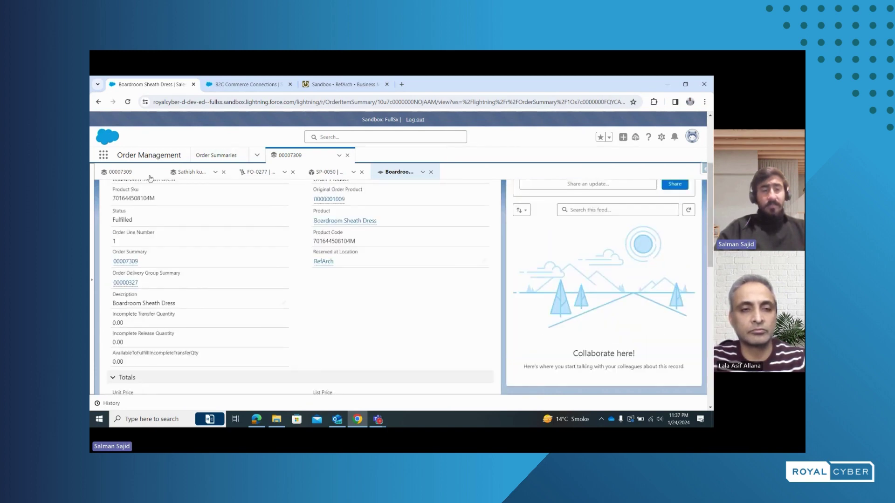
Return to the order summary and open the Visa payment record from its order payment summaries.
{"action": "left_click", "coordinate": [121, 172]}
{"action": "scroll", "coordinate": [376, 277], "scroll_direction": "down", "scroll_amount": 2}
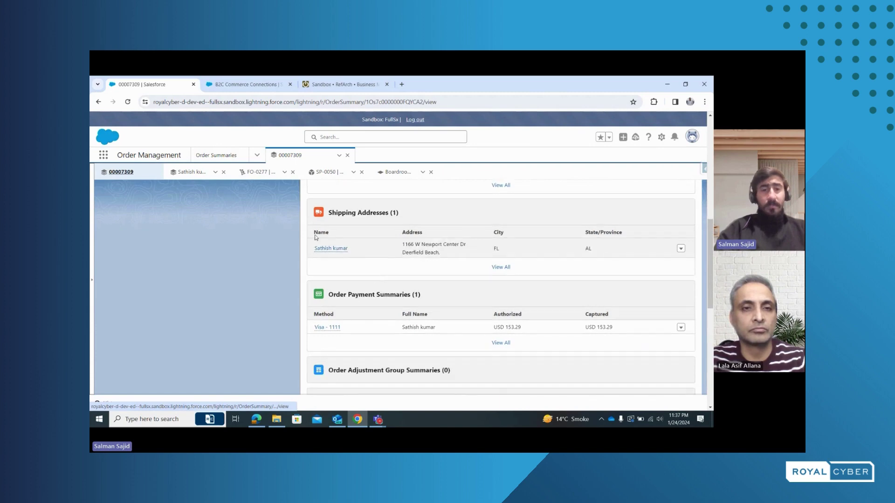
{"action": "scroll", "coordinate": [394, 344], "scroll_direction": "down", "scroll_amount": 2}
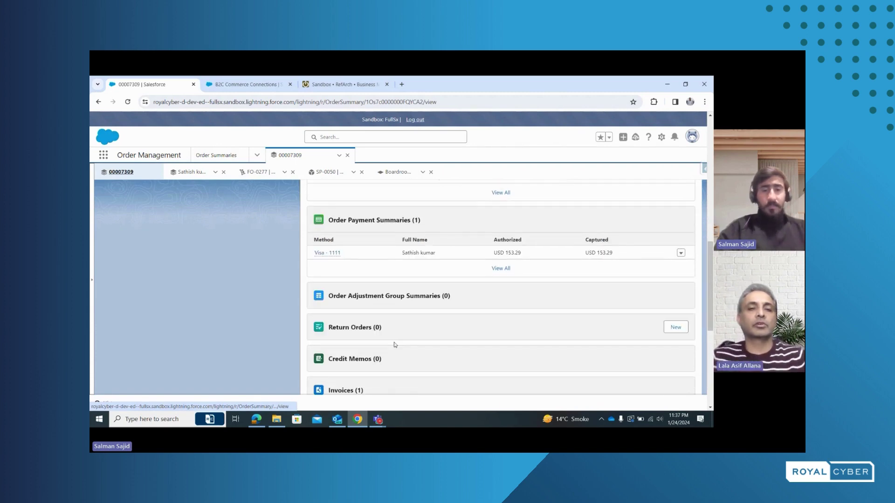
{"action": "left_click", "coordinate": [321, 254]}
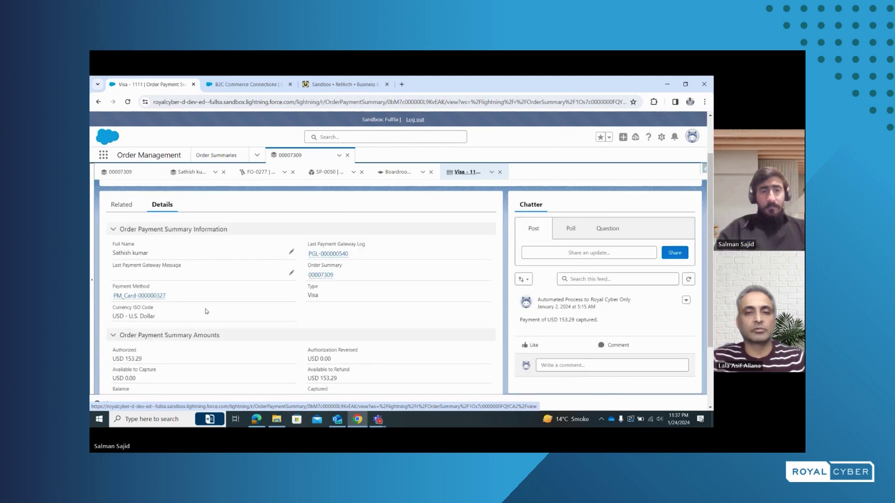
Examine the payment summary's information and amounts, and return to the order summary.
{"action": "scroll", "coordinate": [205, 311], "scroll_direction": "down", "scroll_amount": 1}
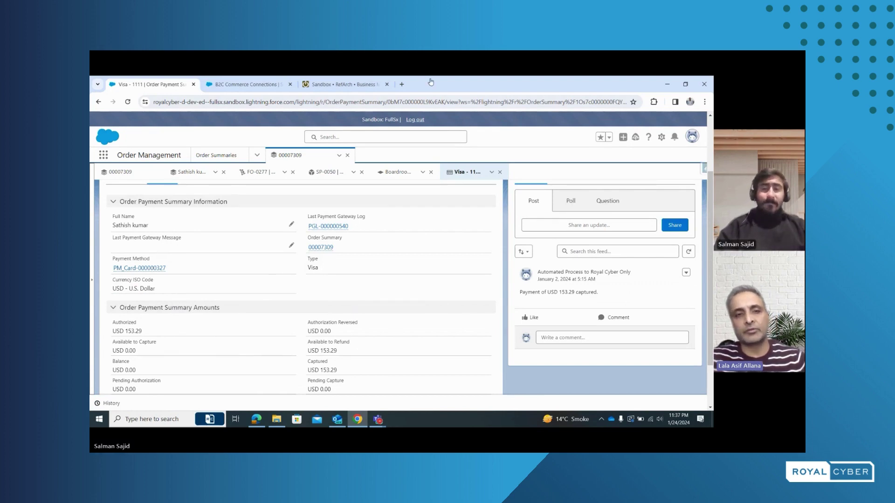
{"action": "scroll", "coordinate": [378, 210], "scroll_direction": "up", "scroll_amount": 3}
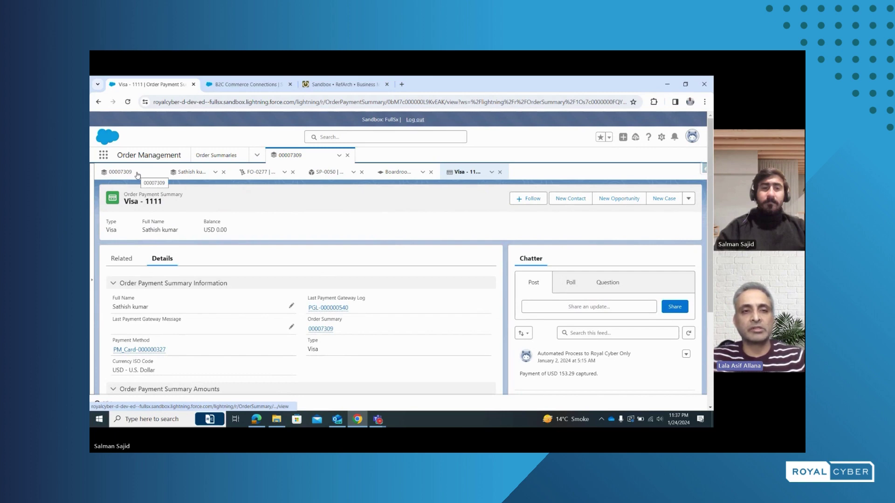
{"action": "left_click", "coordinate": [122, 171]}
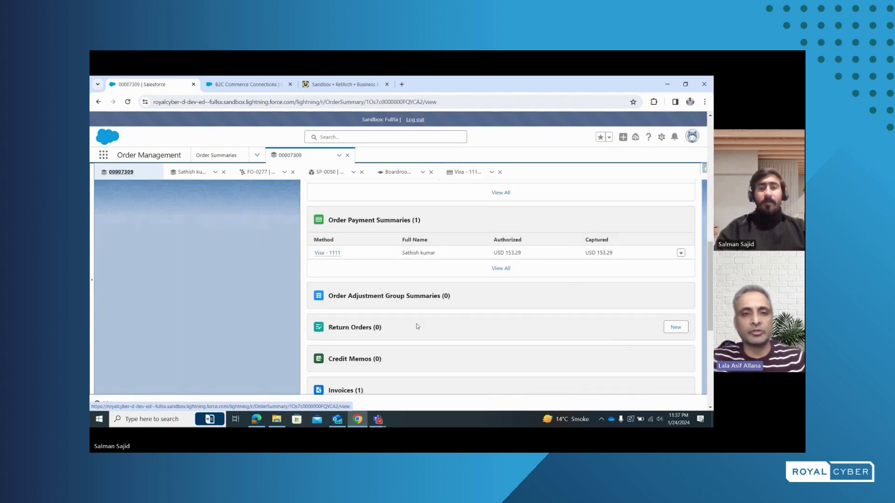
Review the order summary's totals, available actions, related list quick links, routing schedules and fulfillment orders.
{"action": "scroll", "coordinate": [417, 326], "scroll_direction": "up", "scroll_amount": 6}
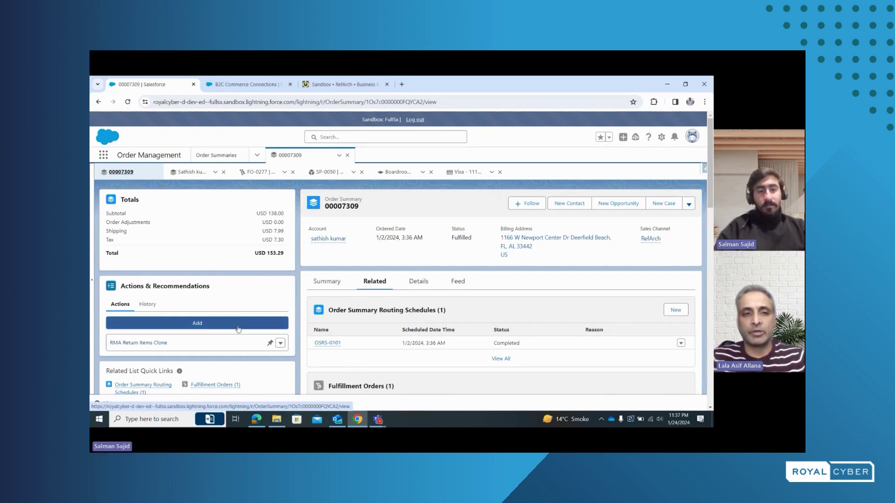
{"action": "scroll", "coordinate": [270, 363], "scroll_direction": "down", "scroll_amount": 1}
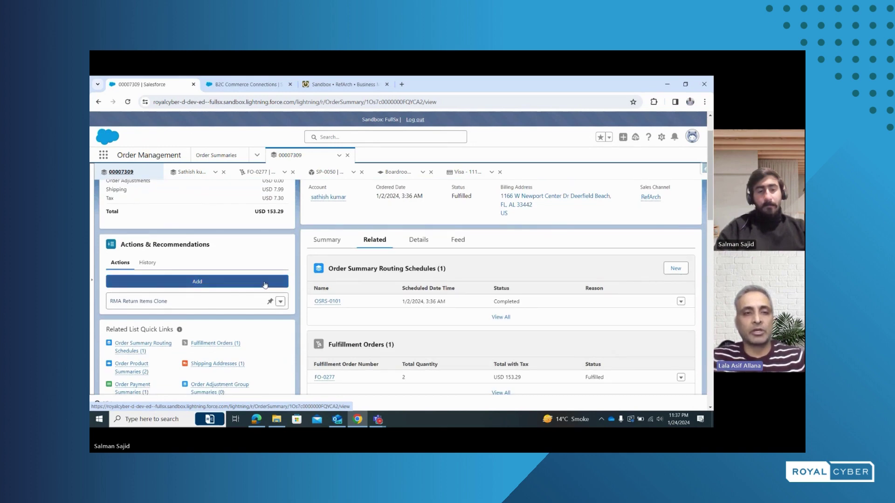
{"action": "scroll", "coordinate": [326, 308], "scroll_direction": "down", "scroll_amount": 1}
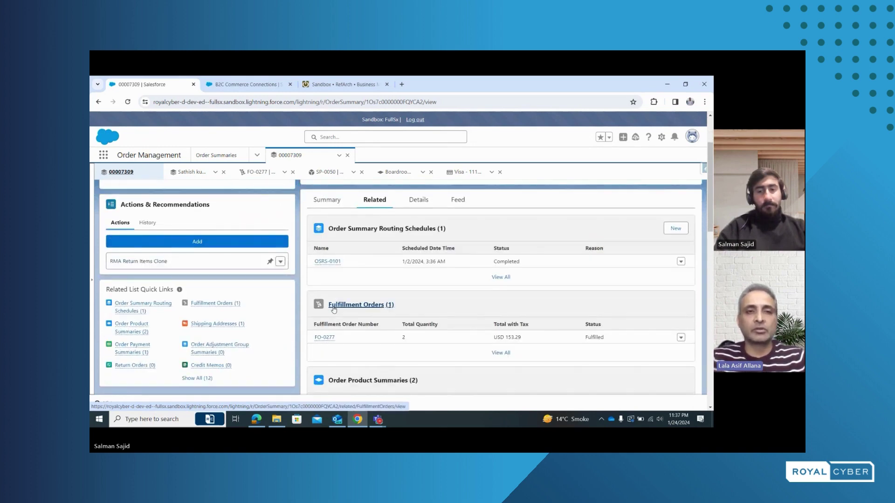
{"action": "scroll", "coordinate": [334, 309], "scroll_direction": "up", "scroll_amount": 2}
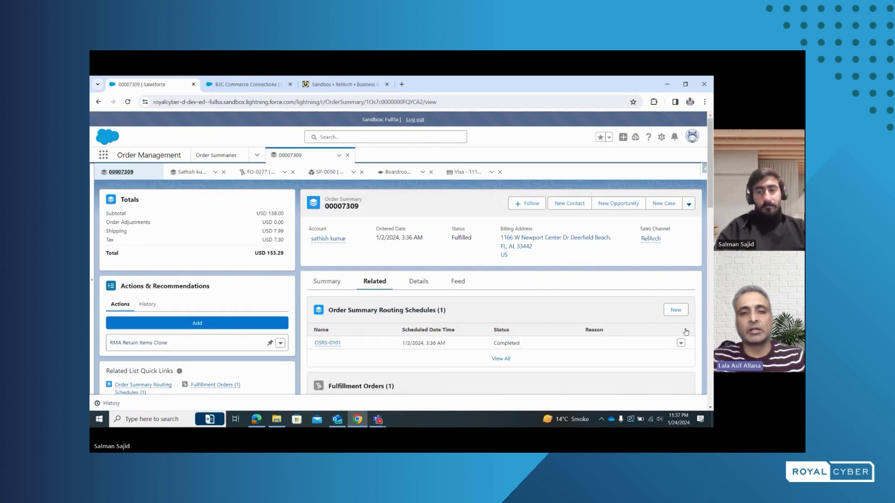